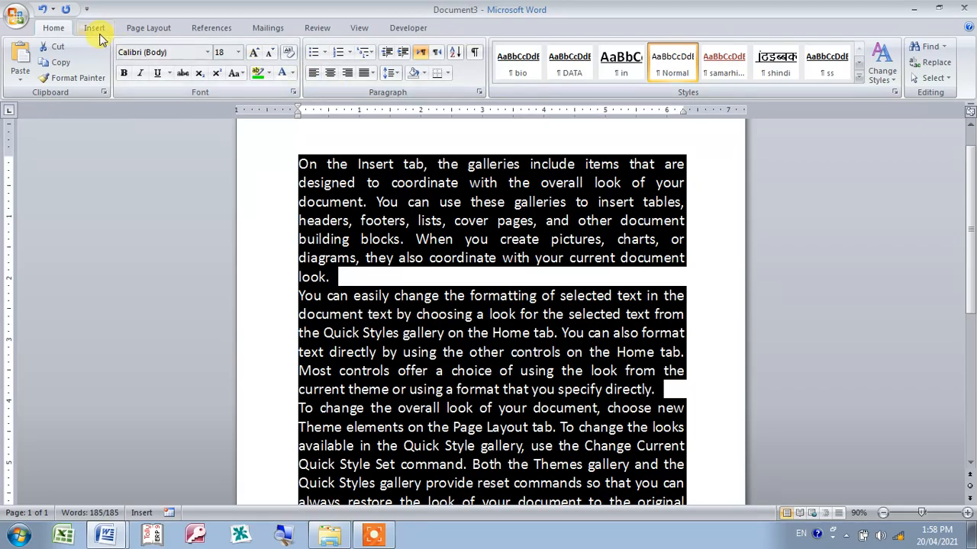
Set the spacing before all selected paragraphs to 18 pt and close the document without saving
left_click(145, 27)
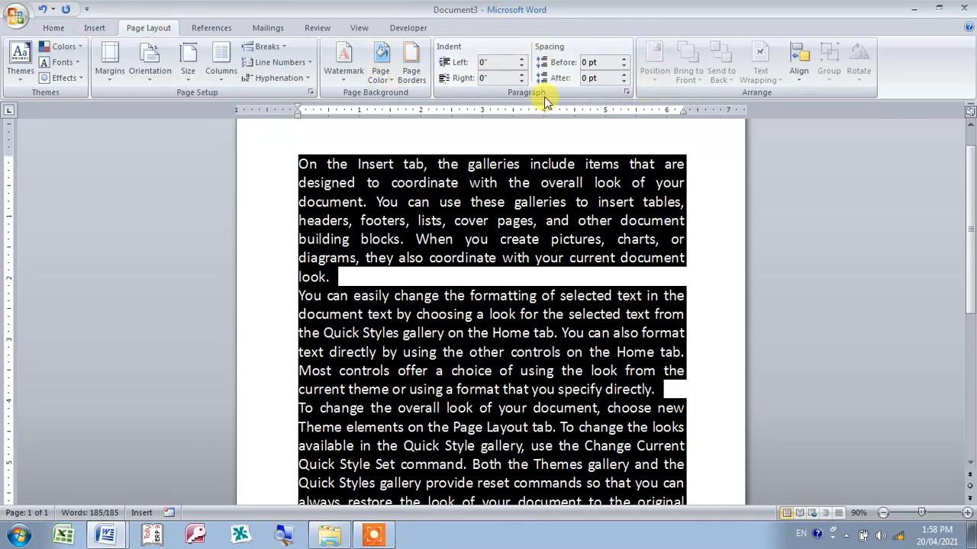
left_click(623, 58)
left_click(623, 59)
left_click(623, 59)
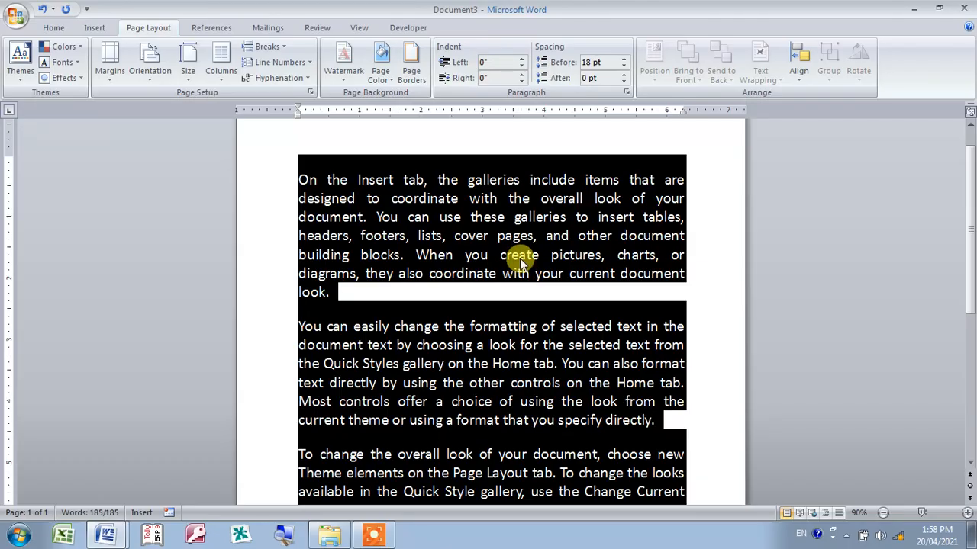
key("alt+F4")
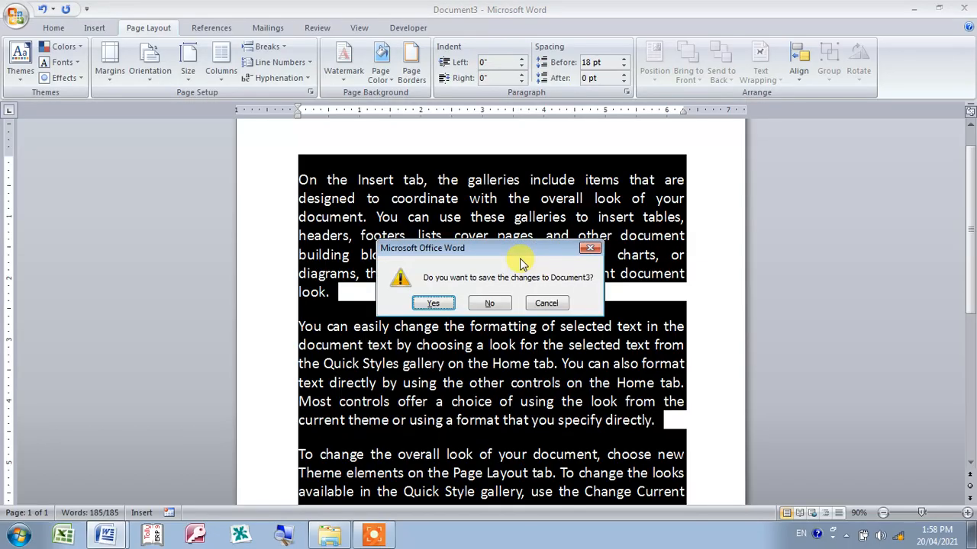
key("n")
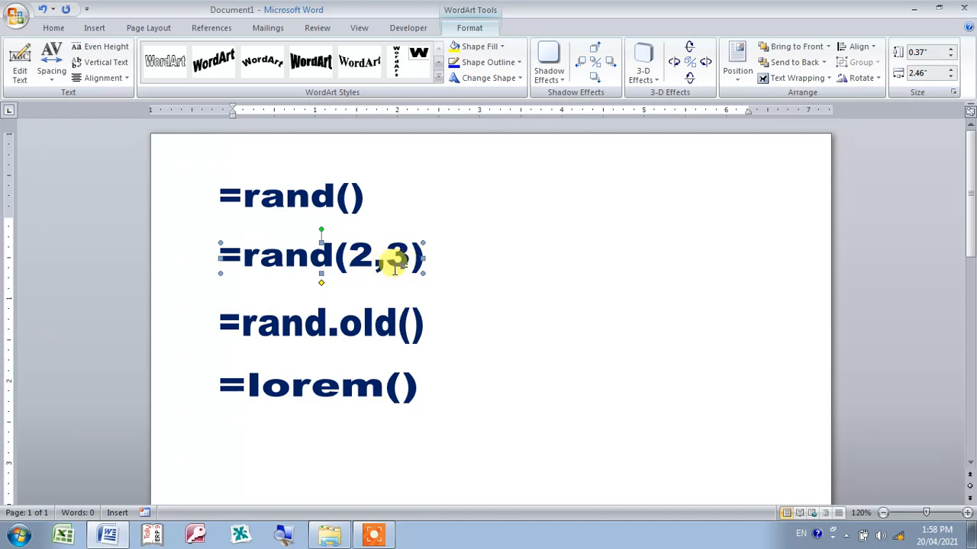
Create a blank document and generate two paragraphs of three sentences each with =rand(2,3)
key("ctrl+n")
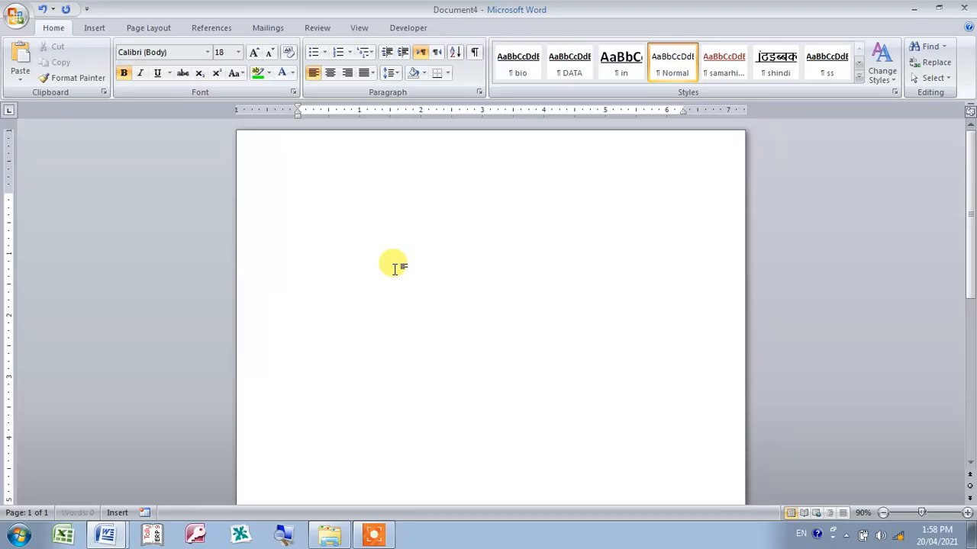
type("=rand(2,3")
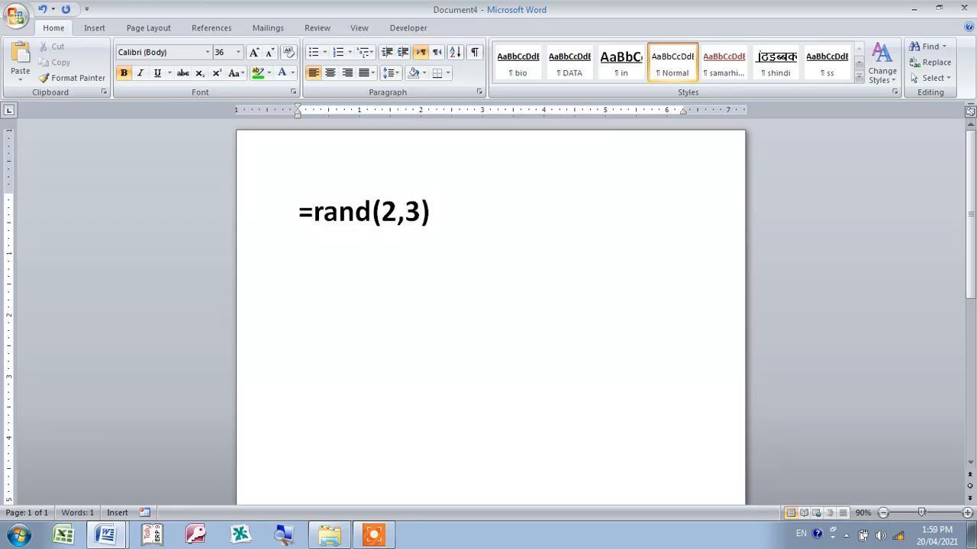
key("Return")
Reduce the font size of all the generated text to 12 pt
key("ctrl+a")
key("ctrl+shift+comma")
key("ctrl+shift+comma")
key("ctrl+shift+comma")
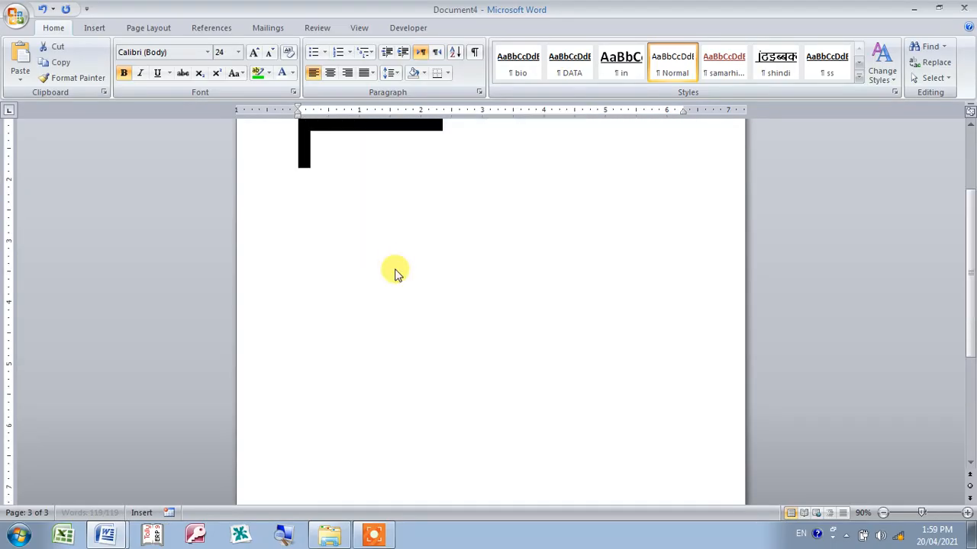
key("ctrl+shift+comma")
key("ctrl+shift+comma")
key("ctrl+shift+comma")
key("ctrl+shift+comma")
key("ctrl+shift+comma")
key("ctrl+shift+comma")
key("ctrl+Home")
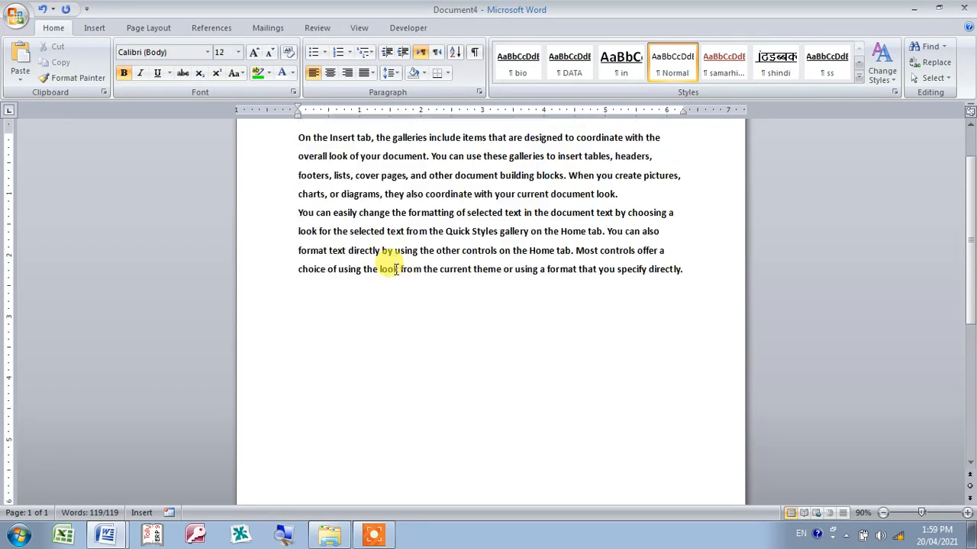
left_click_drag(968, 284, 970, 206)
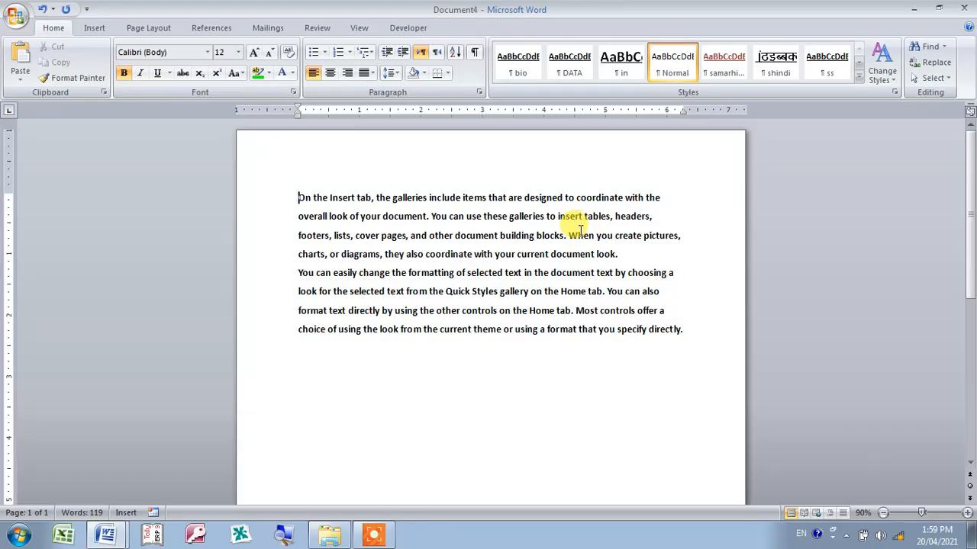
Set the spacing before every paragraph of the document to 30 pt
key("ctrl+a")
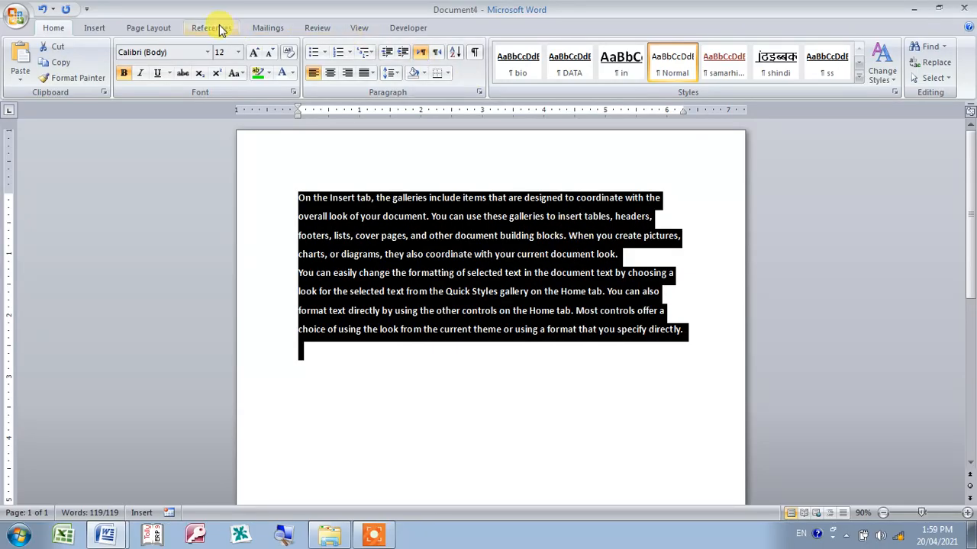
left_click(220, 29)
left_click(158, 29)
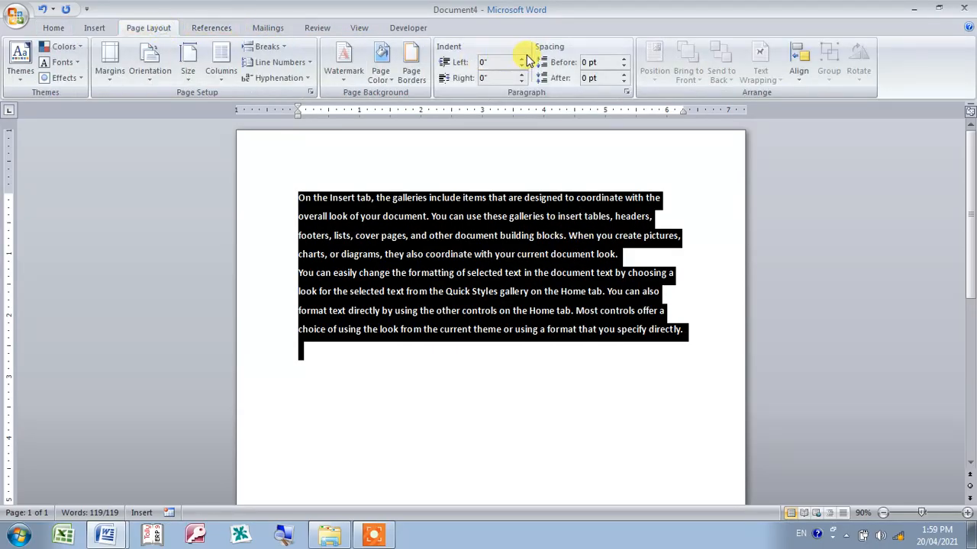
left_click(622, 58)
left_click(622, 58)
left_click(623, 59)
left_click(623, 59)
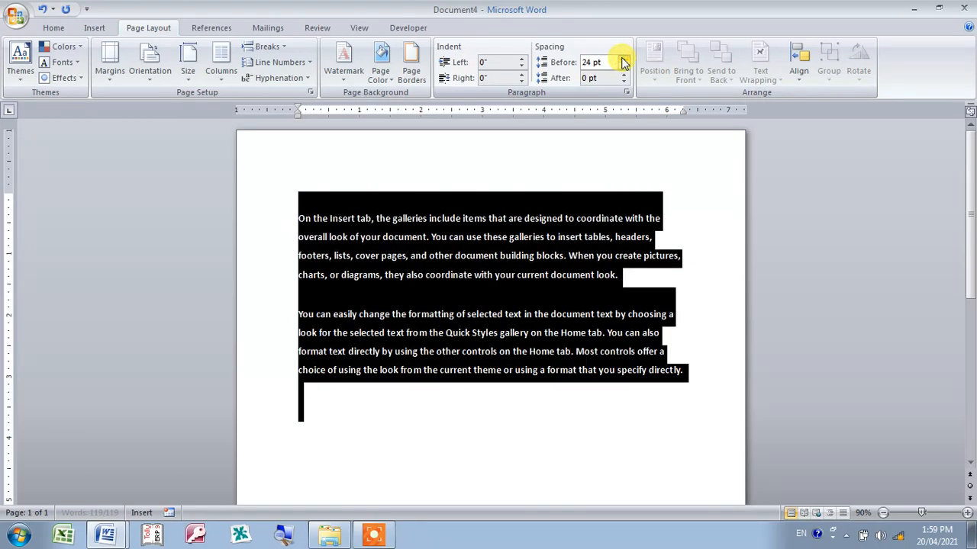
left_click(623, 59)
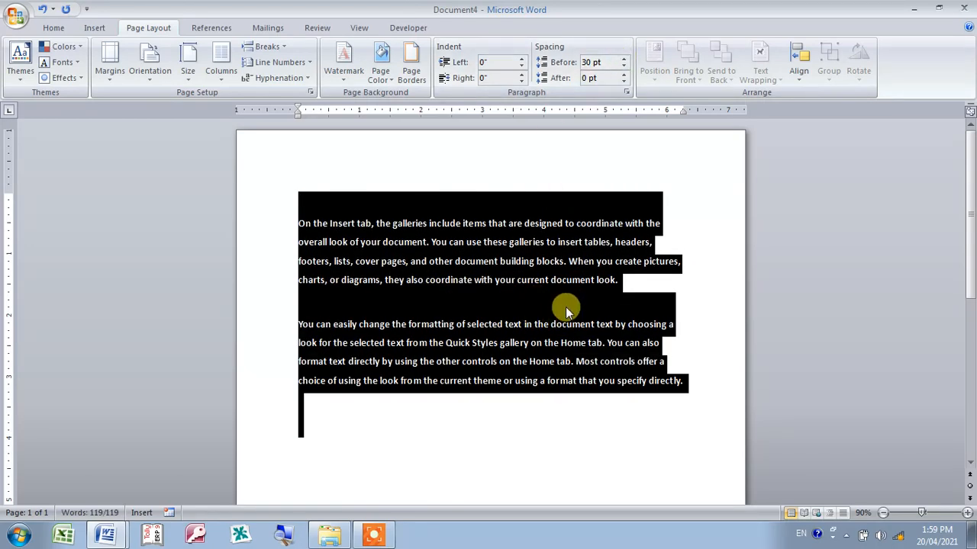
left_click(529, 243)
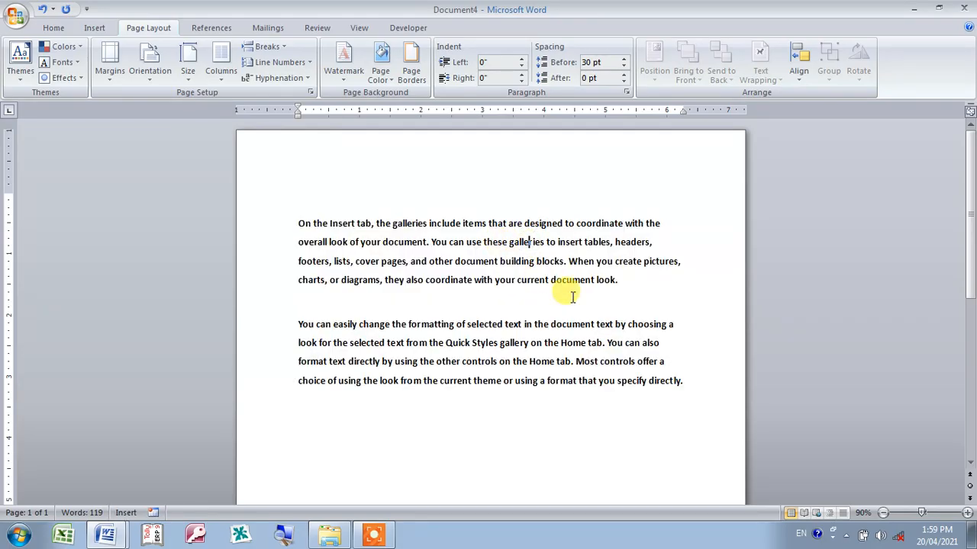
Underline the first sentence of the first paragraph and italicize its second sentence
left_click(967, 514)
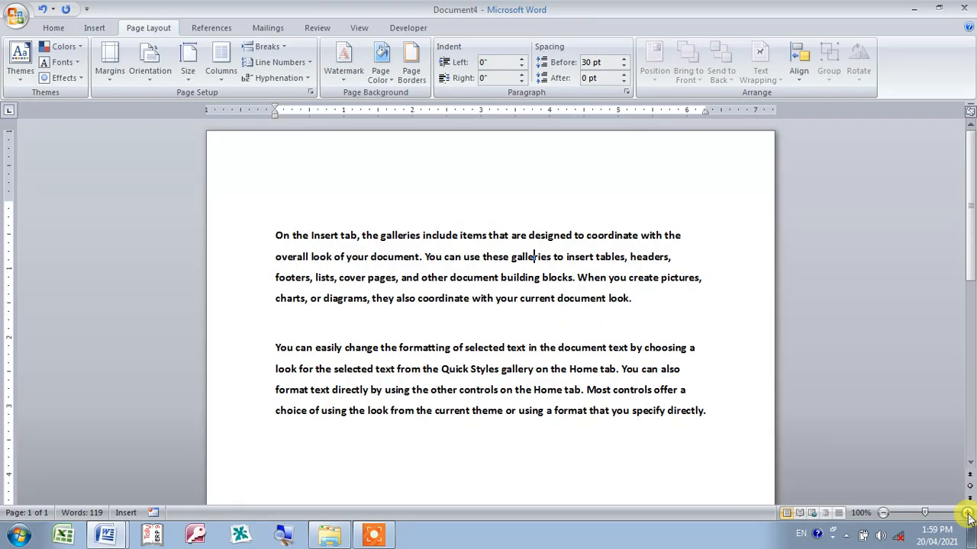
left_click(967, 513)
left_click(967, 514)
left_click(967, 514)
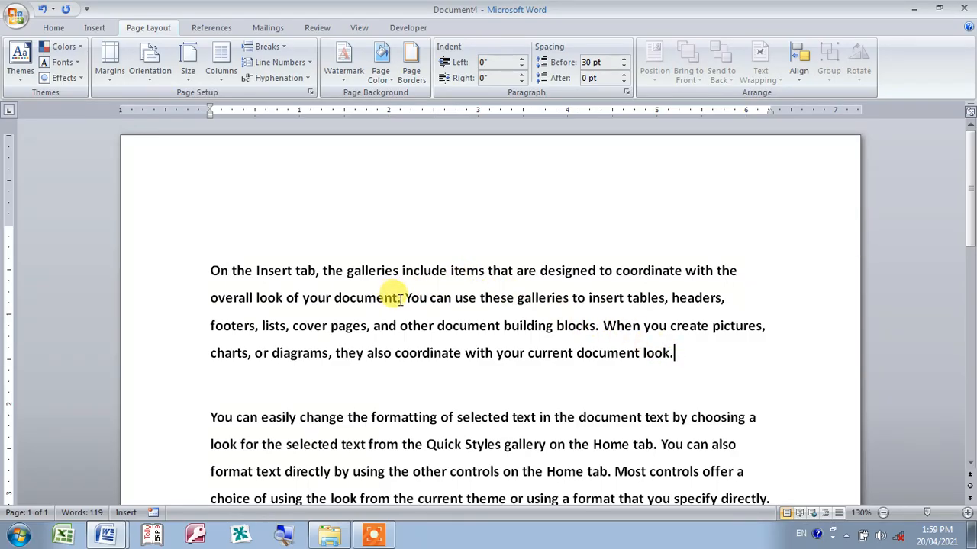
left_click_drag(389, 291, 155, 229)
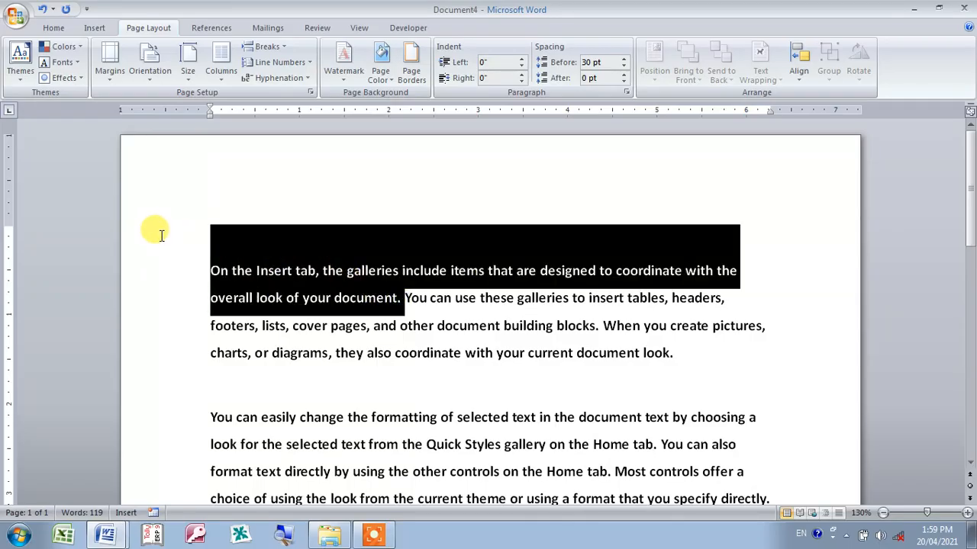
left_click(54, 27)
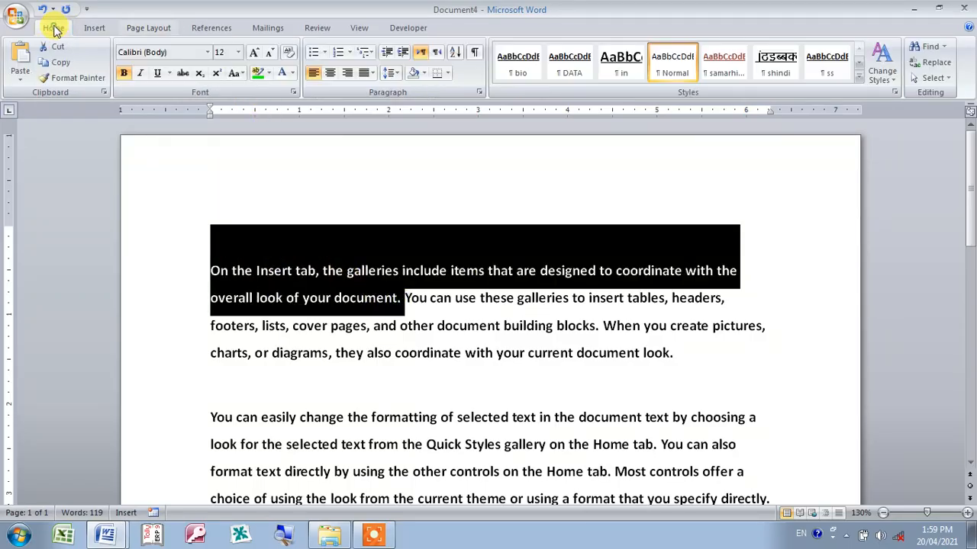
left_click(156, 76)
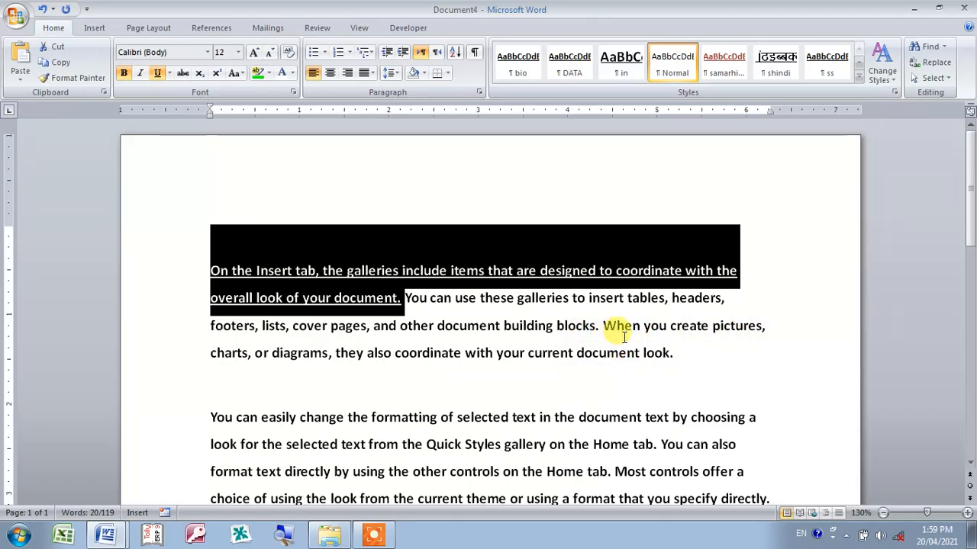
left_click_drag(601, 327, 405, 298)
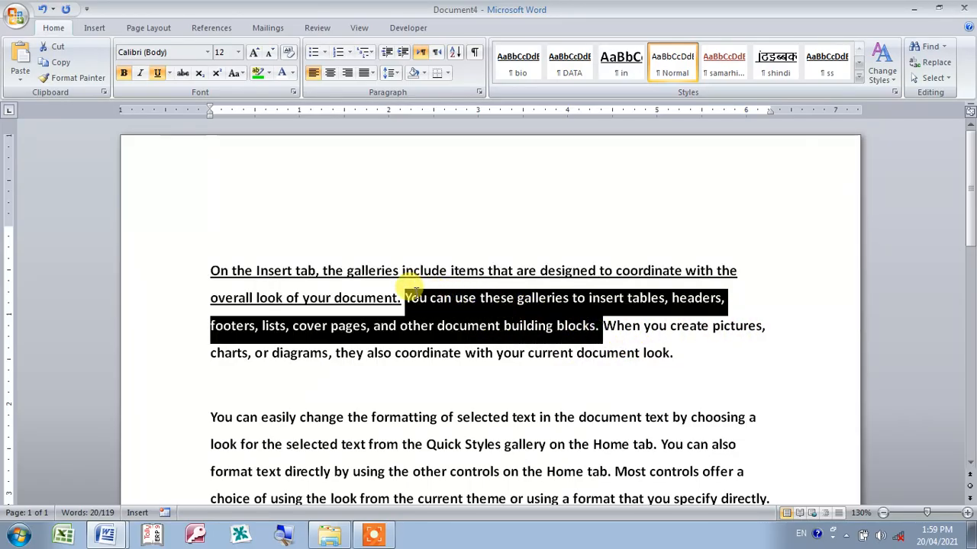
left_click(143, 74)
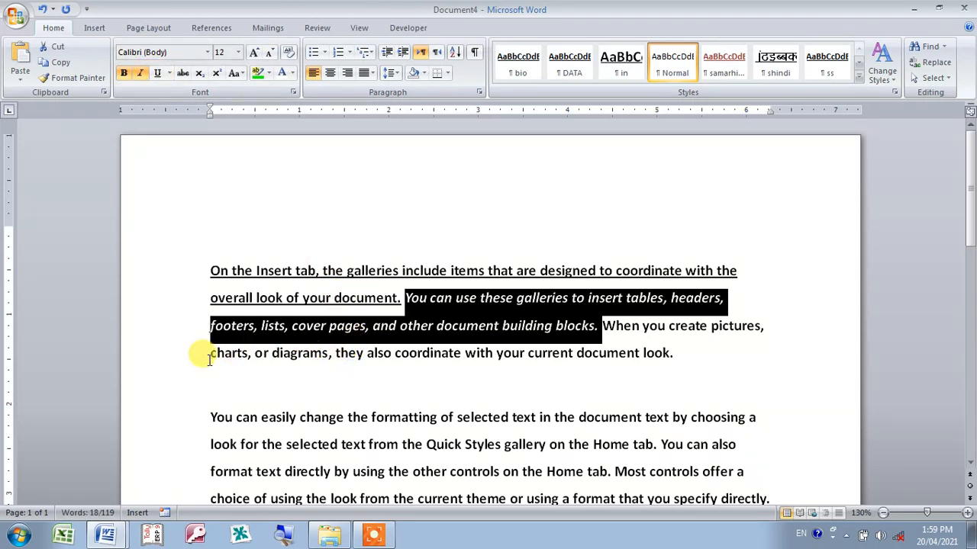
Apply a double underline to the last sentence of the first paragraph and close the document without saving
left_click_drag(601, 326, 676, 354)
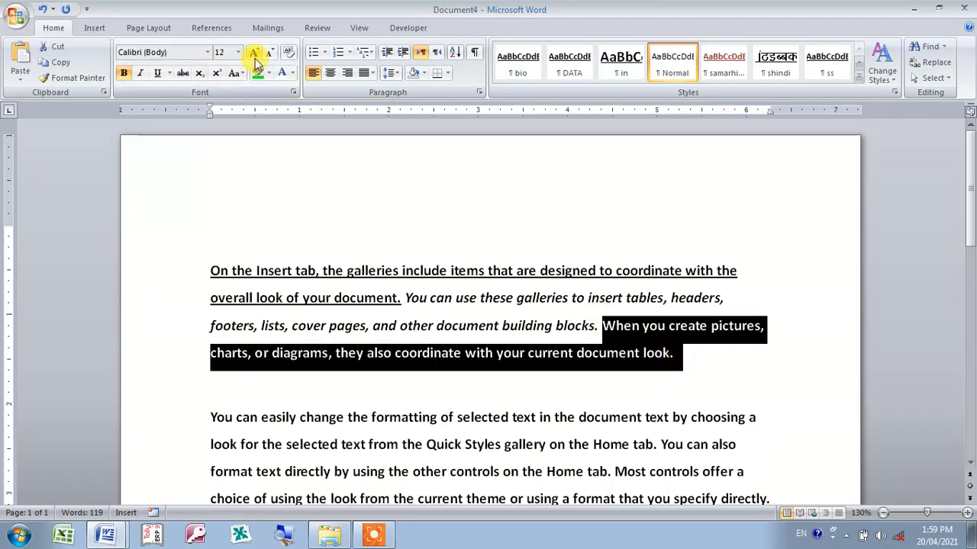
key("ctrl+shift+equal")
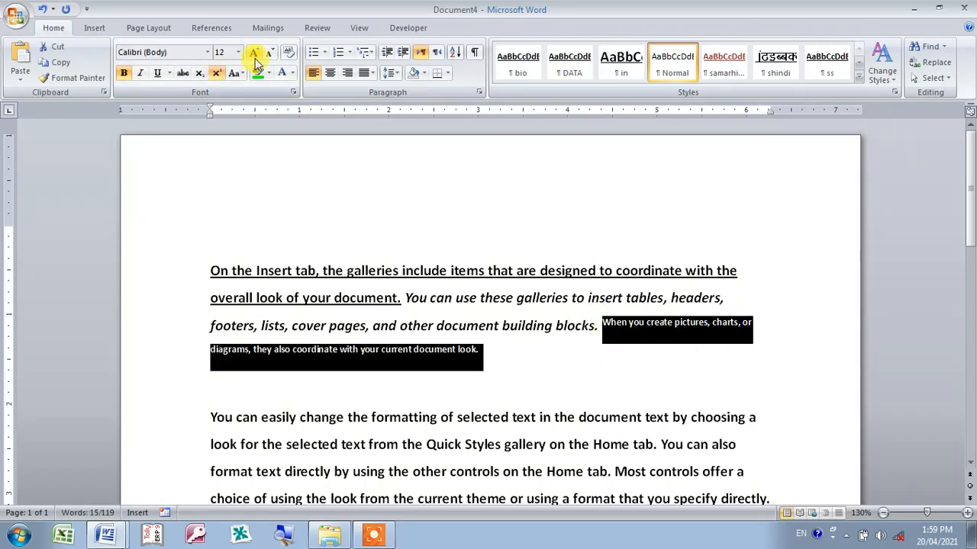
key("ctrl+shift+equal")
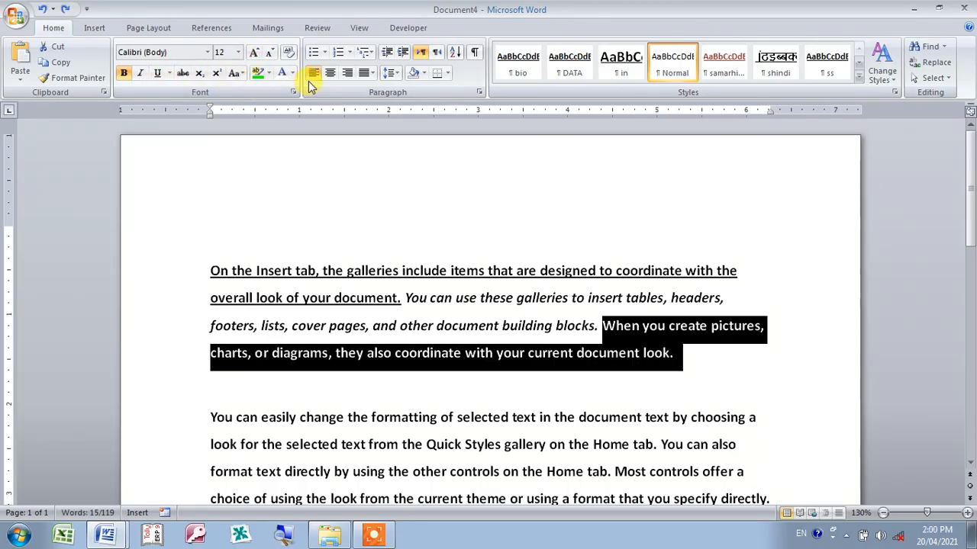
left_click(169, 75)
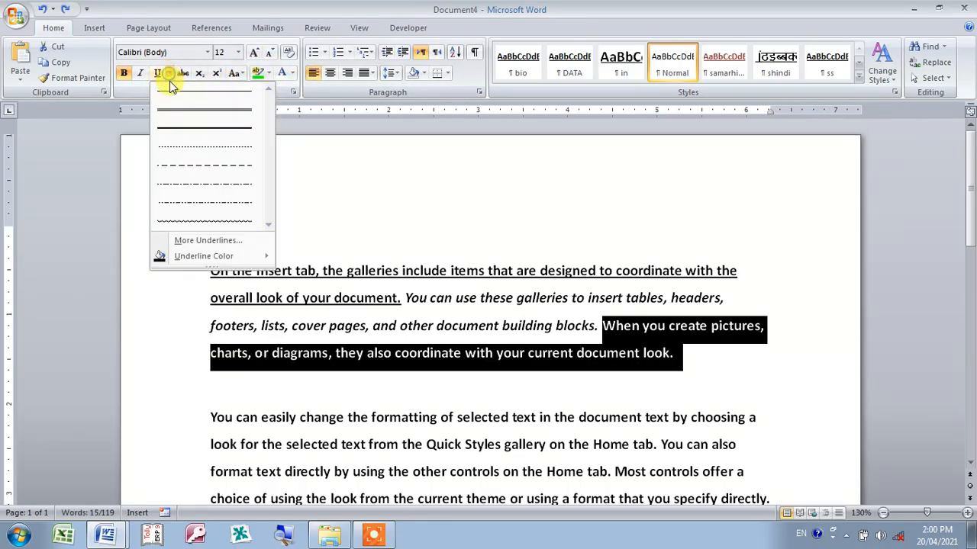
left_click(192, 110)
left_click(621, 390)
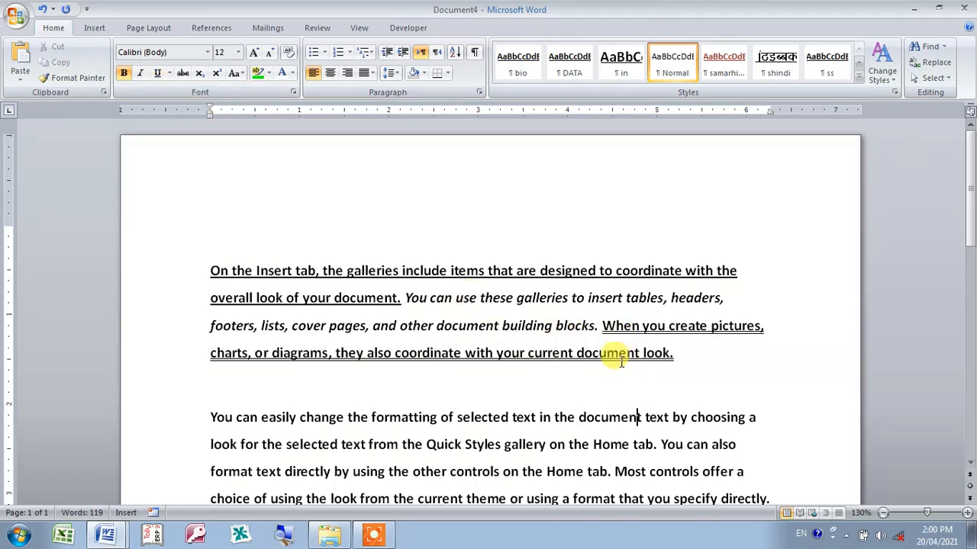
key("alt+F4")
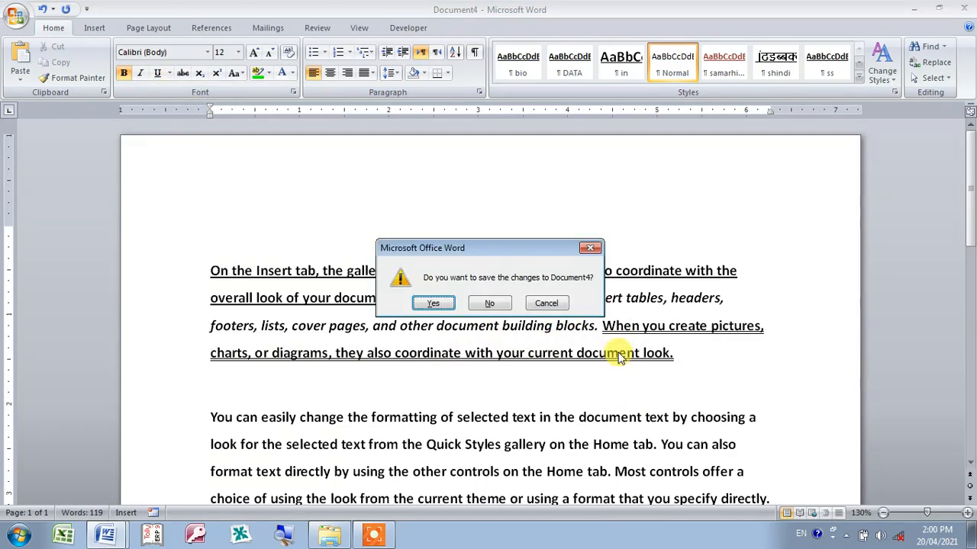
key("n")
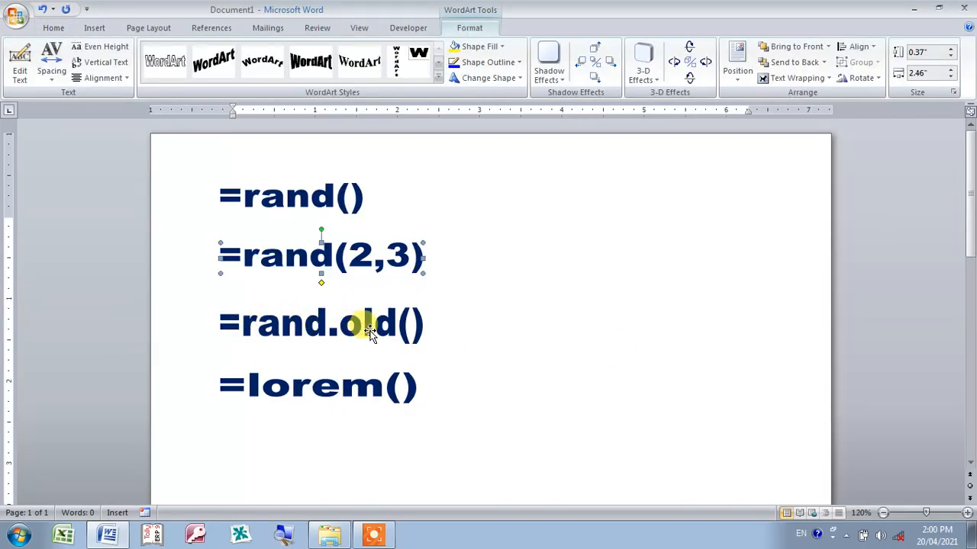
Create a blank document and generate the classic sample text with =rand.old()
left_click(262, 326)
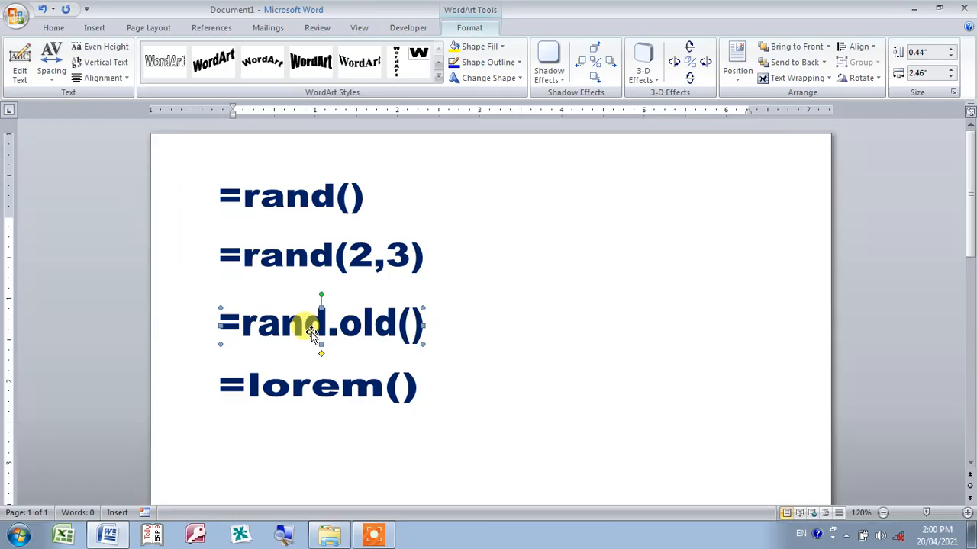
key("ctrl+n")
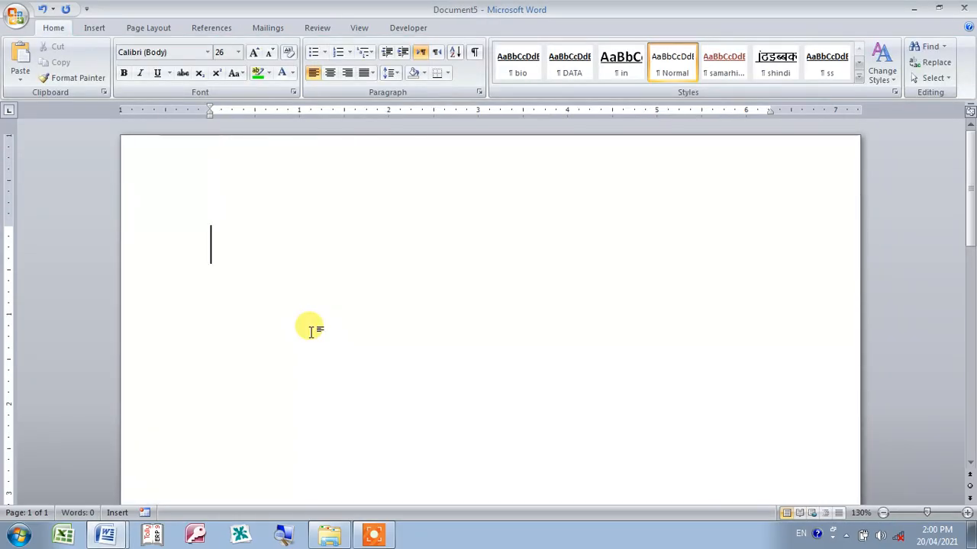
type("=rand")
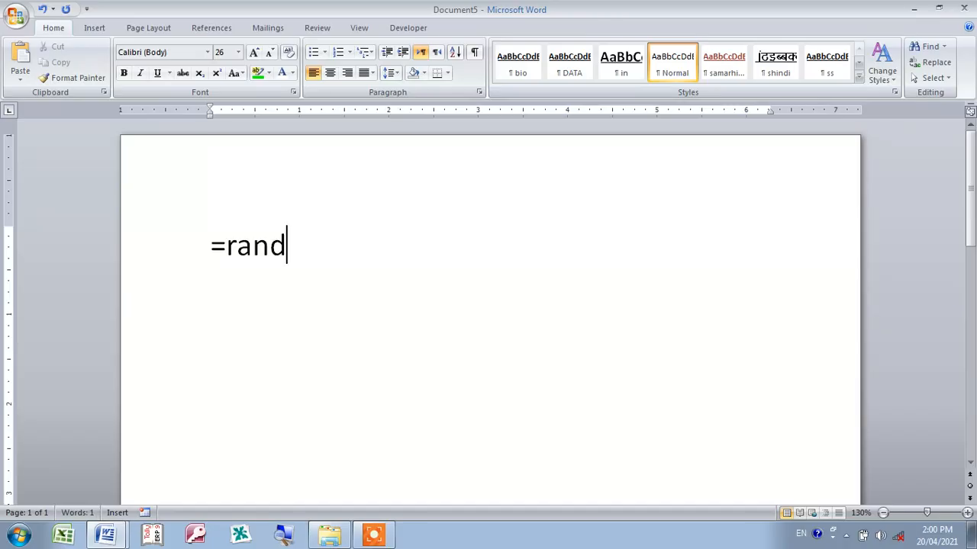
type(".old()")
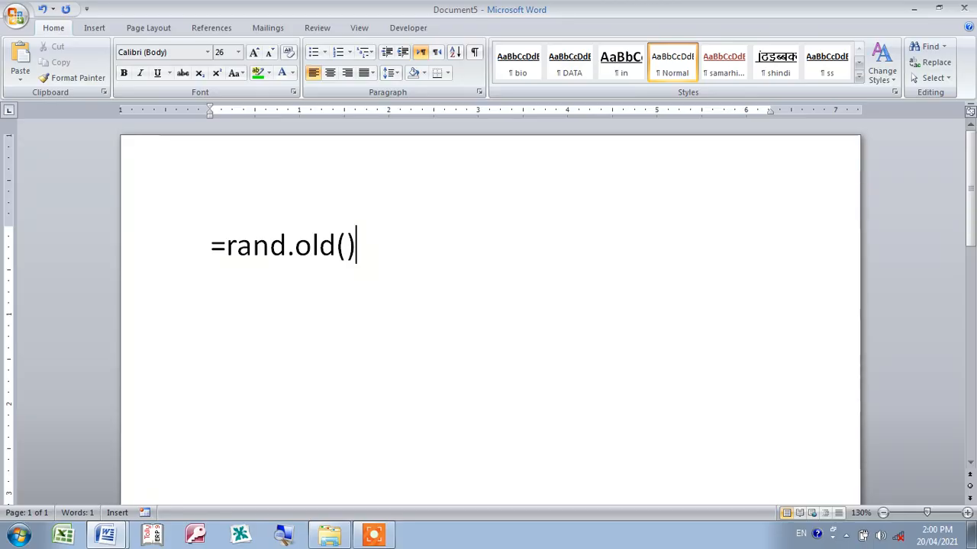
key("Return")
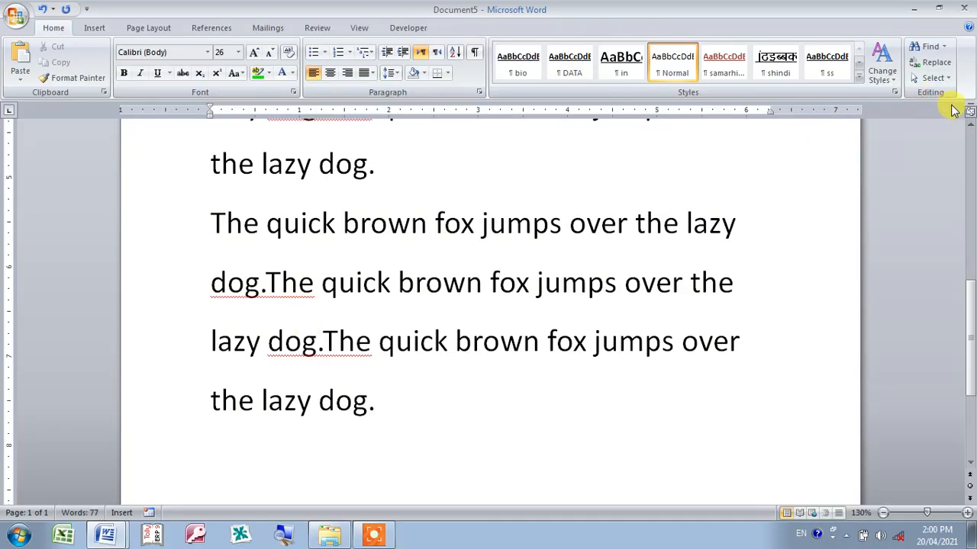
Reduce the font size of all the quick brown fox text to 14 pt
left_click_drag(971, 317, 963, 193)
key("ctrl+a")
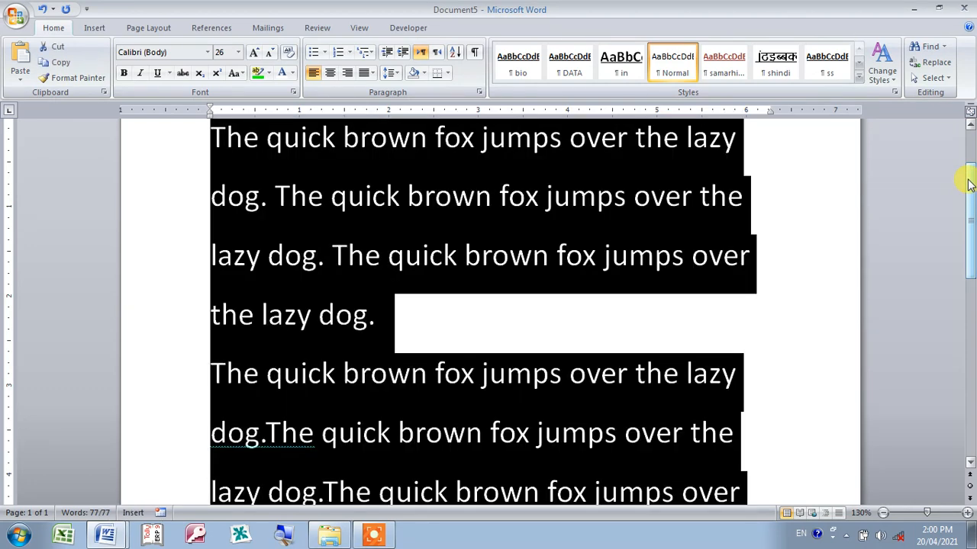
key("ctrl+shift+comma")
key("ctrl+shift+comma")
key("ctrl+shift+comma")
key("ctrl+shift+comma")
key("ctrl+shift+comma")
key("ctrl+shift+comma")
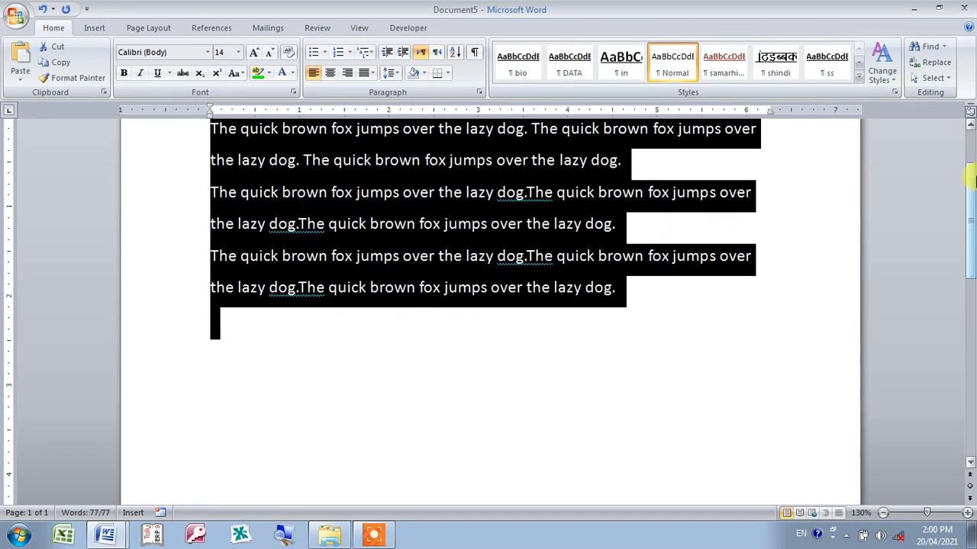
Enlarge the first sentence of the quick brown fox text to 24 pt and close the document without saving
scroll(970, 200, "up", 2)
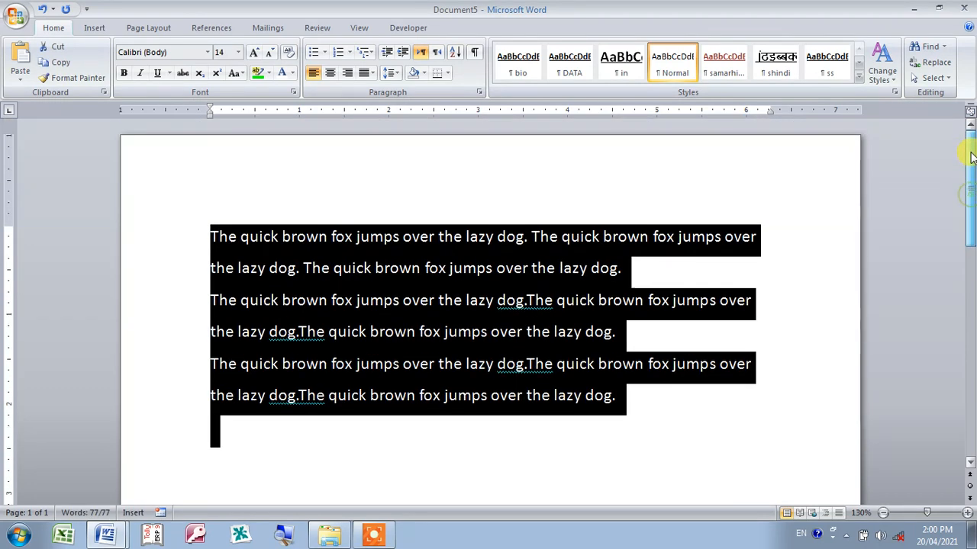
left_click(217, 237)
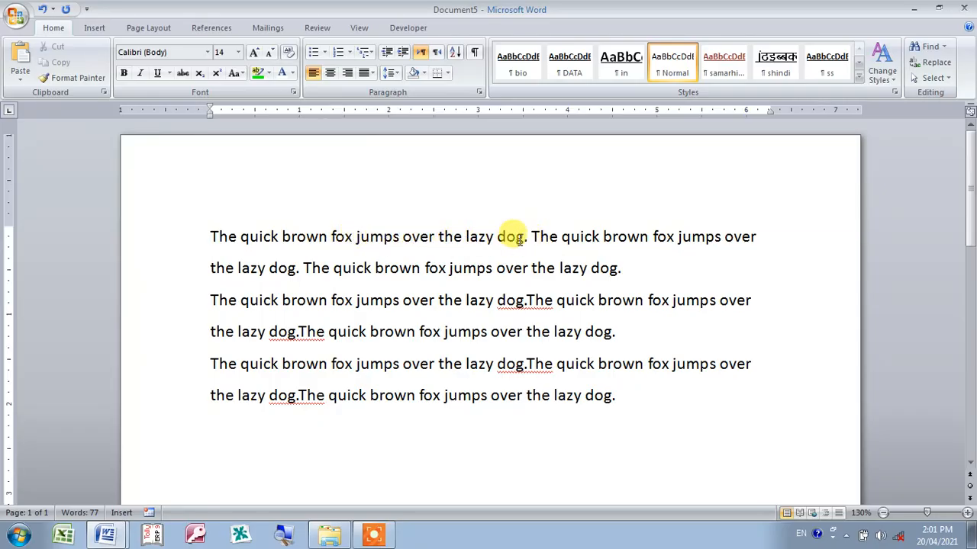
left_click_drag(528, 238, 211, 236)
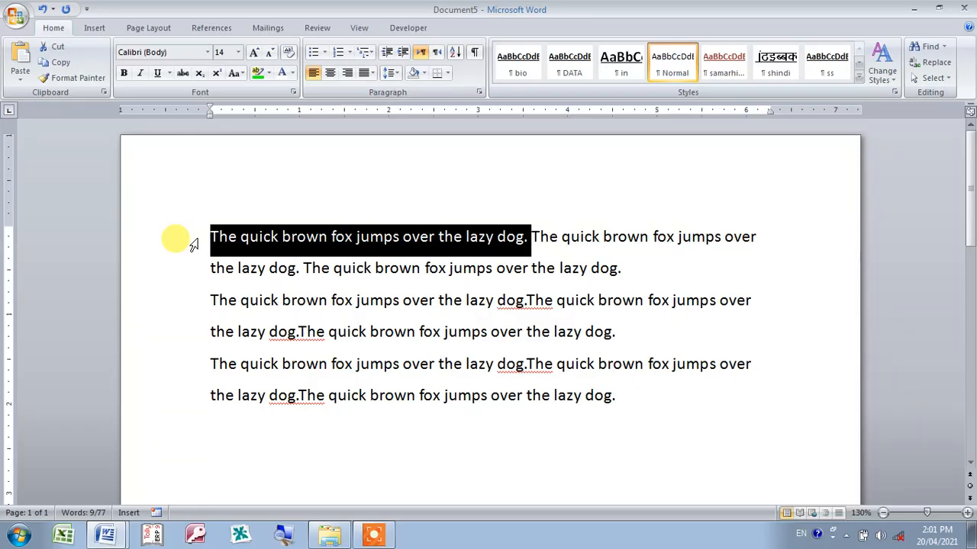
key("ctrl+shift+period")
key("ctrl+shift+period")
key("ctrl+shift+period")
key("ctrl+shift+period")
key("ctrl+shift+period")
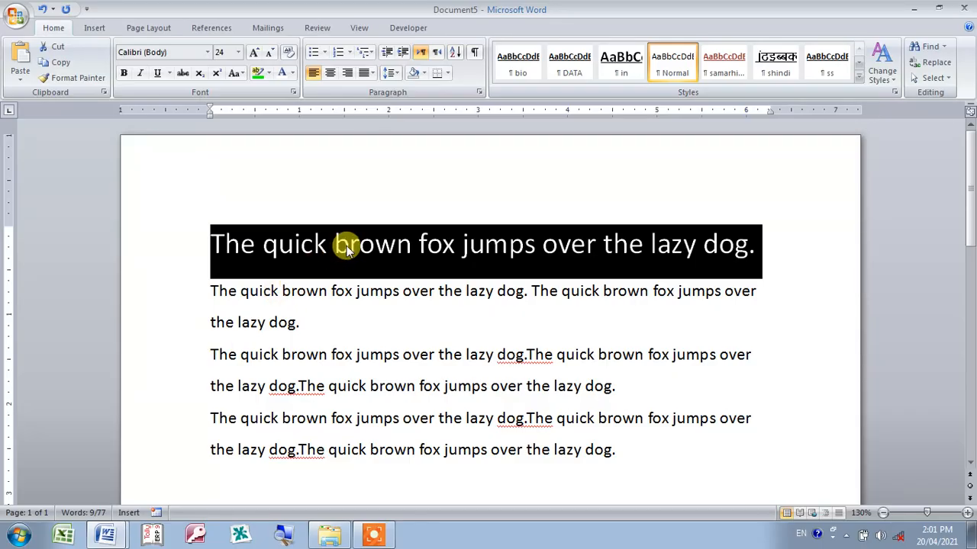
key("ctrl+w")
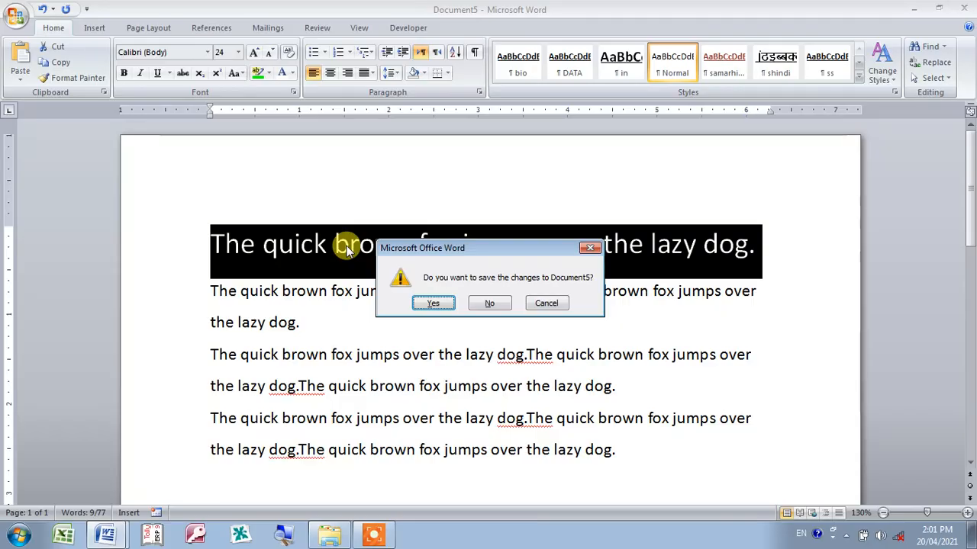
key("n")
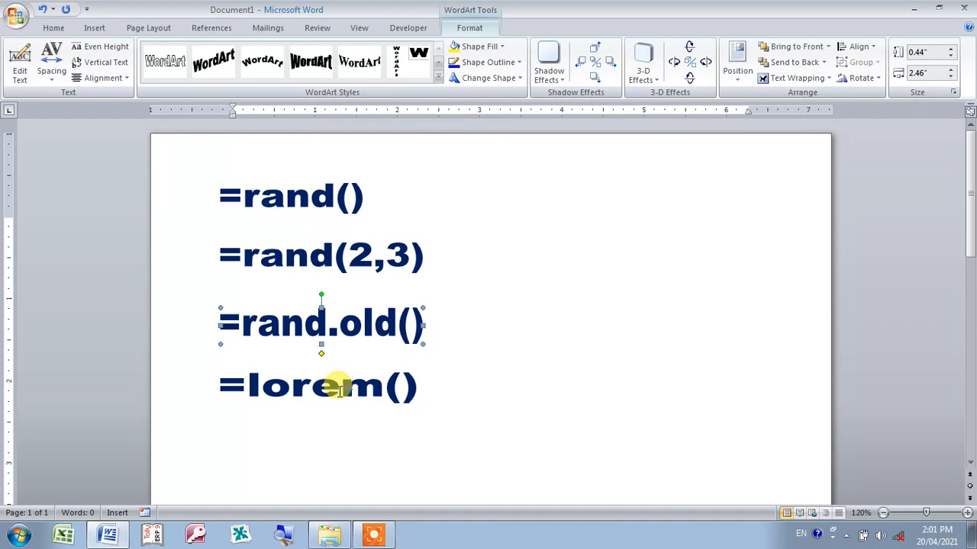
Create a blank document and generate lorem ipsum sample text at 18 pt with =lorem()
key("ctrl+n")
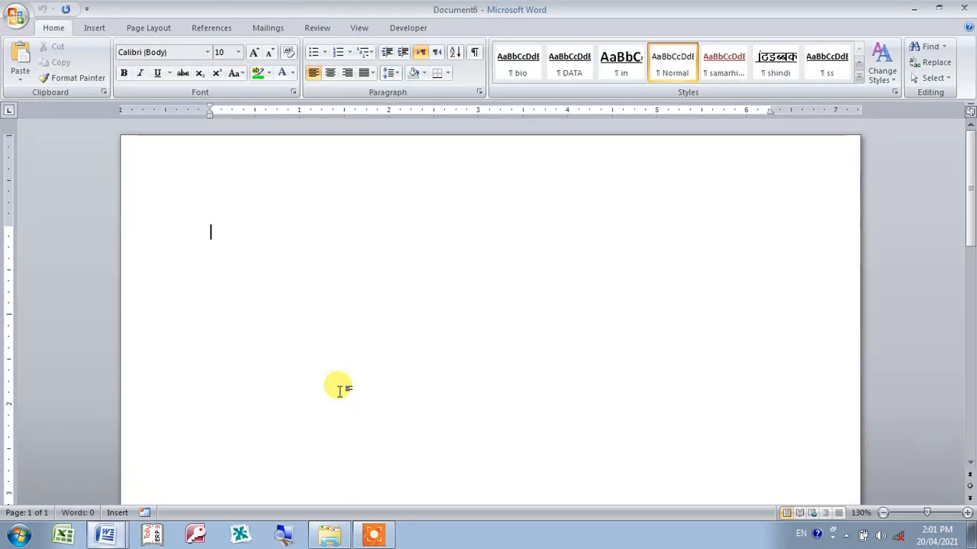
type("=")
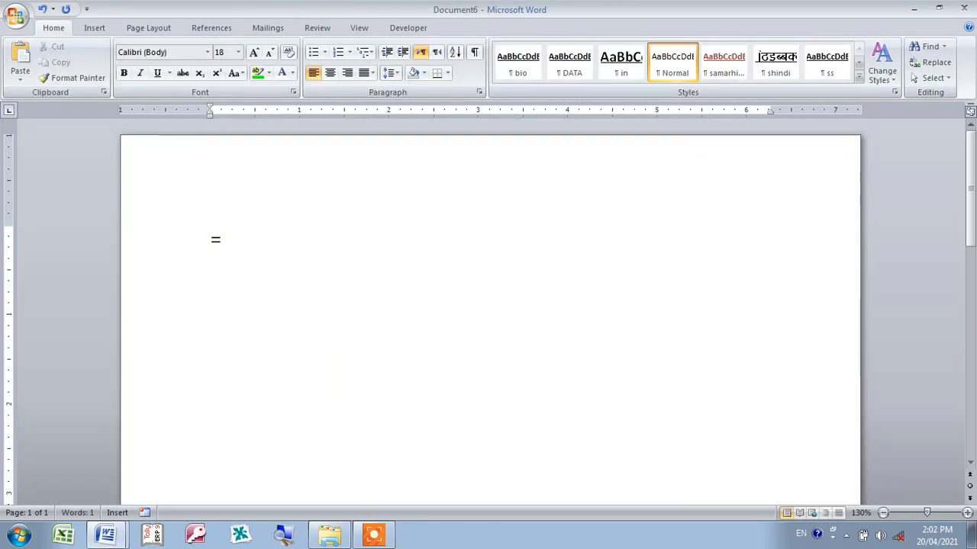
type("lorem")
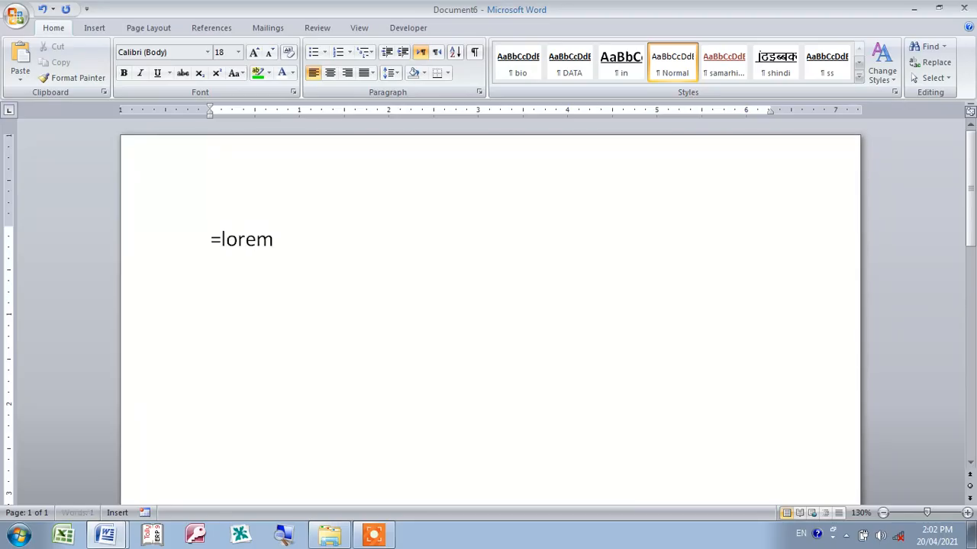
type("()")
key("Return")
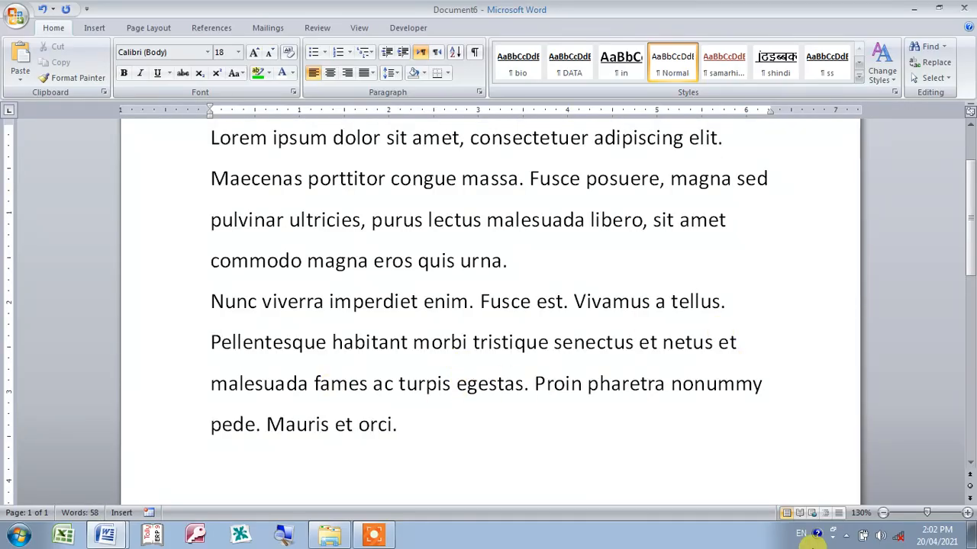
left_click_drag(971, 179, 970, 134)
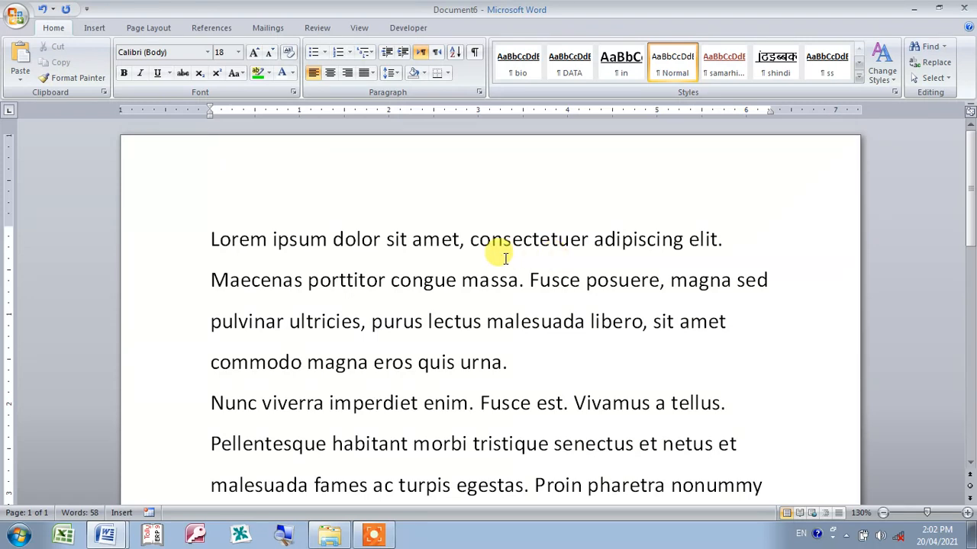
Create another blank document and set the font size to 16 pt
key("ctrl+n")
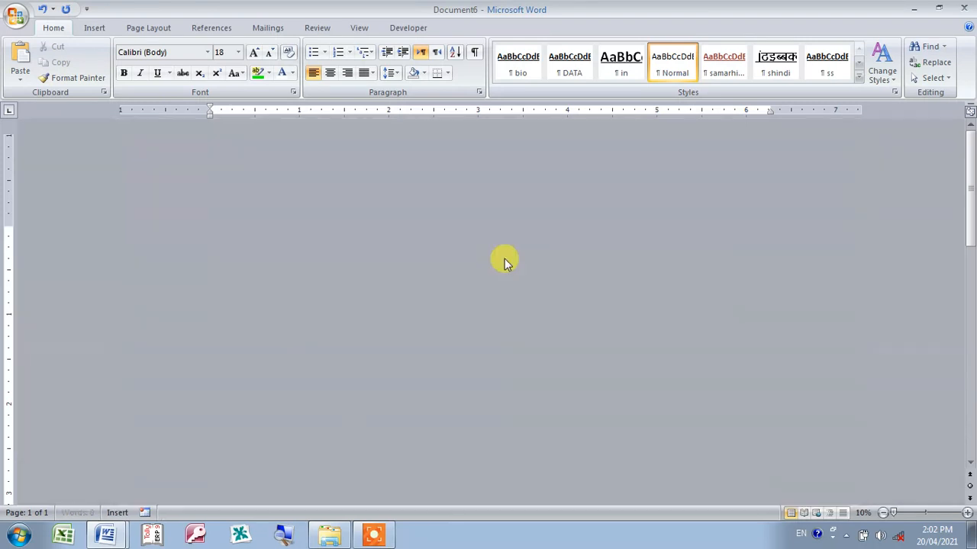
key("ctrl+]")
key("ctrl+]")
key("ctrl+]")
key("ctrl+]")
key("ctrl+]")
key("ctrl+]")
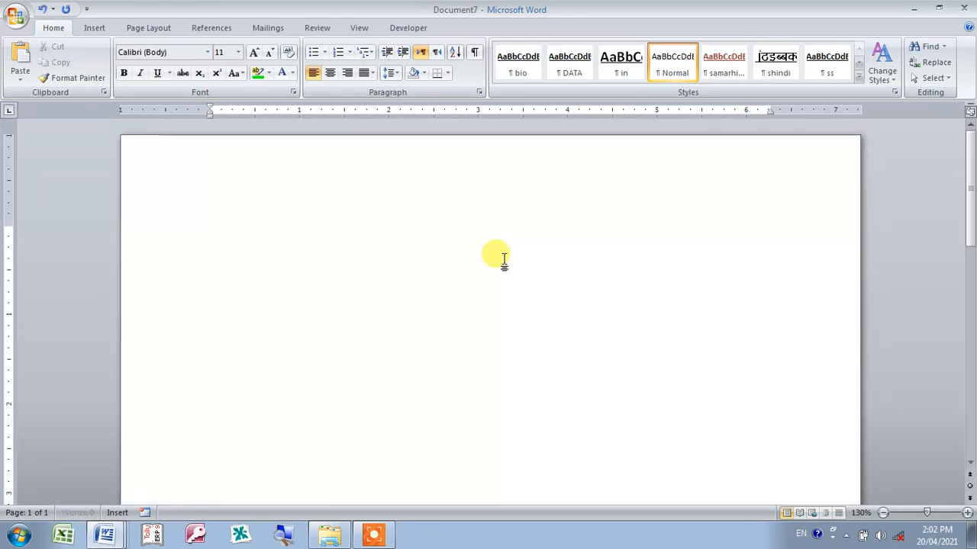
Generate 200 paragraphs of three sentences each with =rand(200,3)
type("=ra")
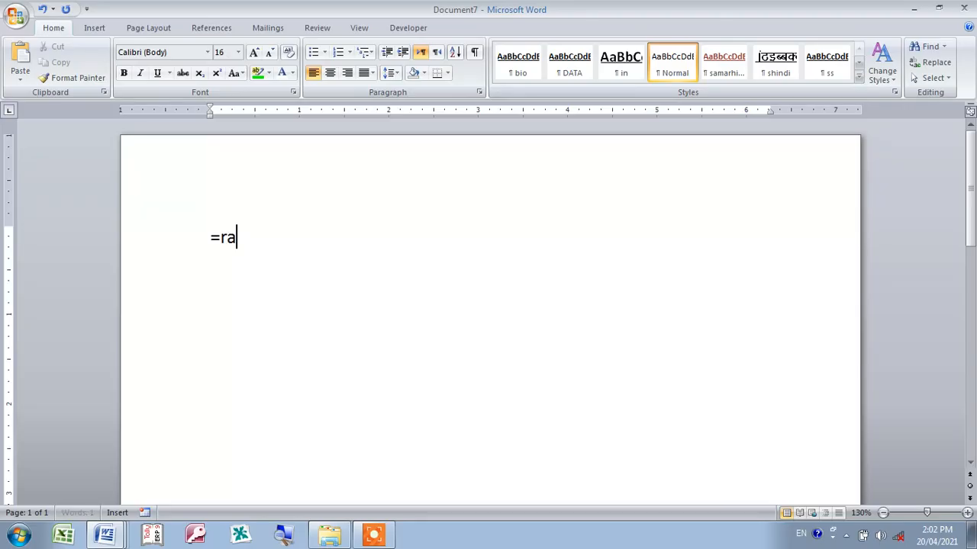
type("nd(")
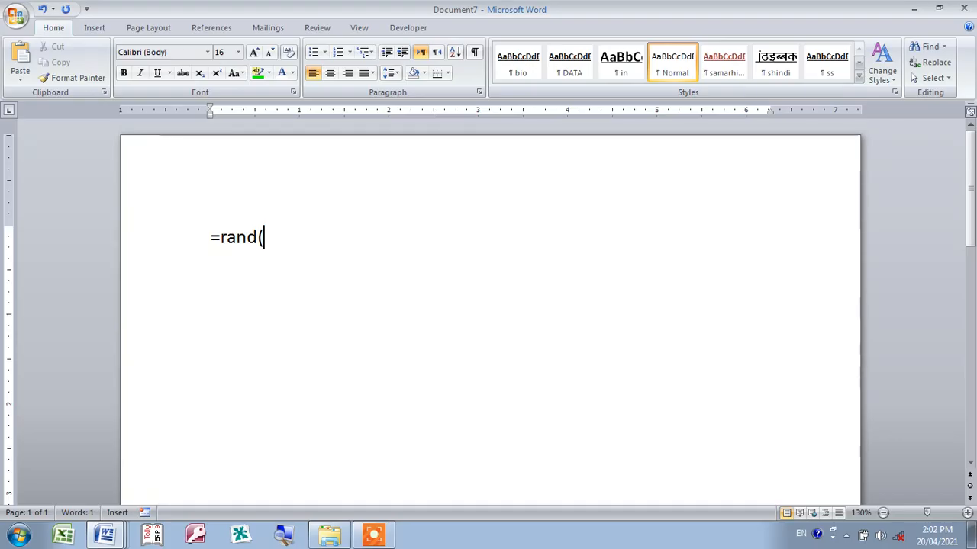
type("200,")
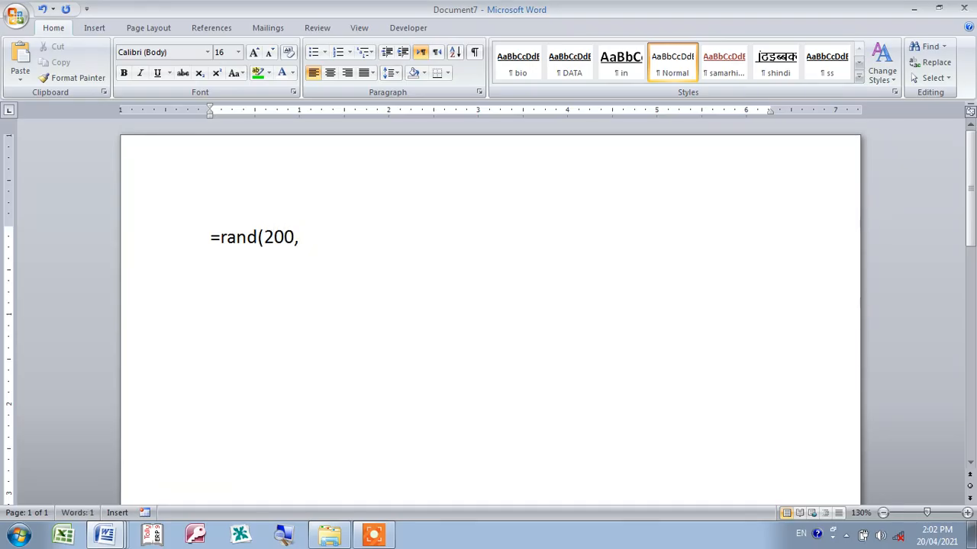
type("3)")
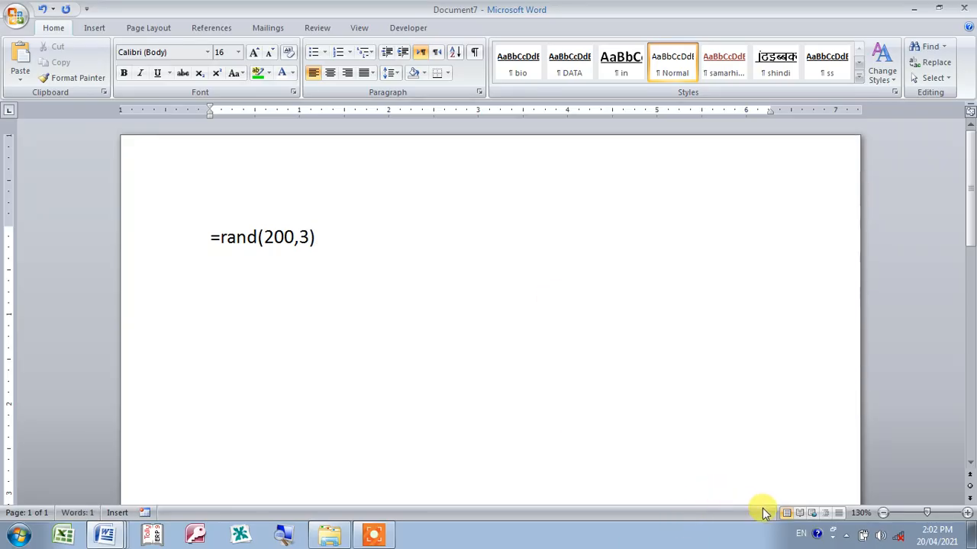
left_click(882, 513)
left_click(883, 513)
left_click(883, 512)
left_click(883, 513)
left_click(883, 513)
left_click(883, 513)
left_click(883, 512)
left_click(883, 512)
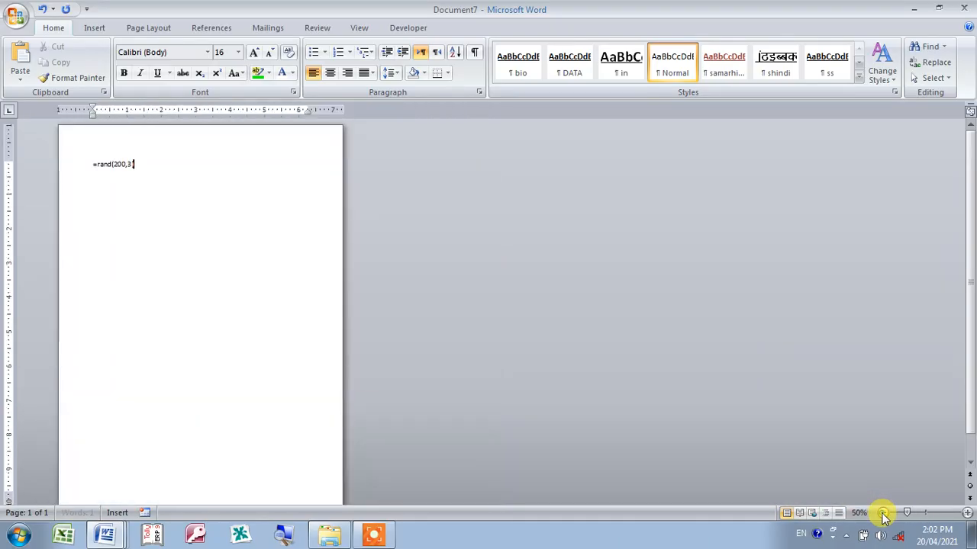
left_click(883, 513)
left_click(883, 512)
left_click(883, 513)
left_click(883, 512)
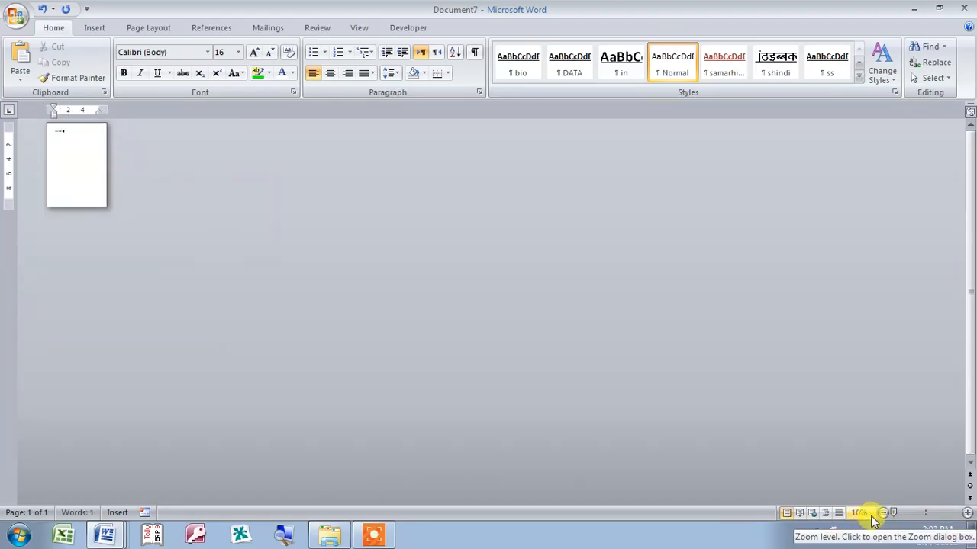
left_click(968, 513)
left_click(968, 513)
left_click(968, 513)
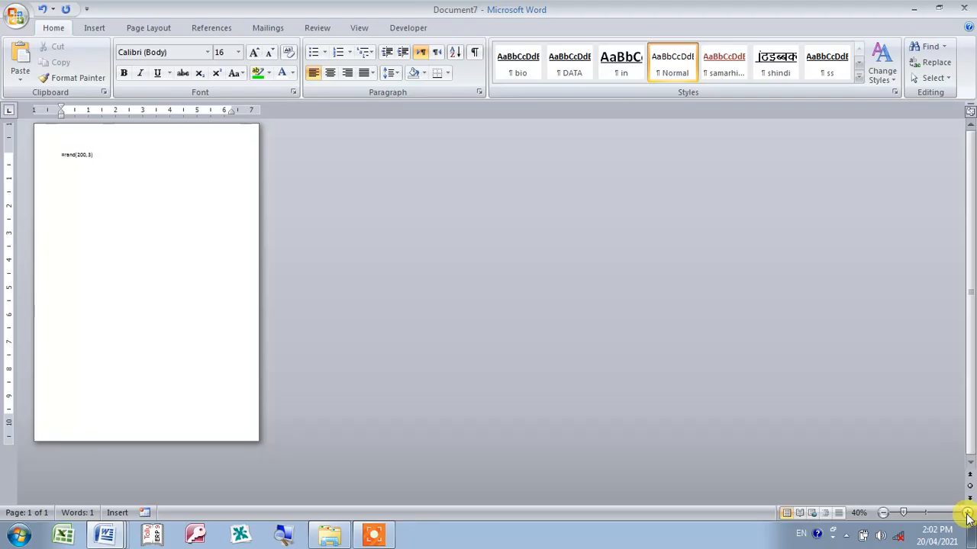
key("Return")
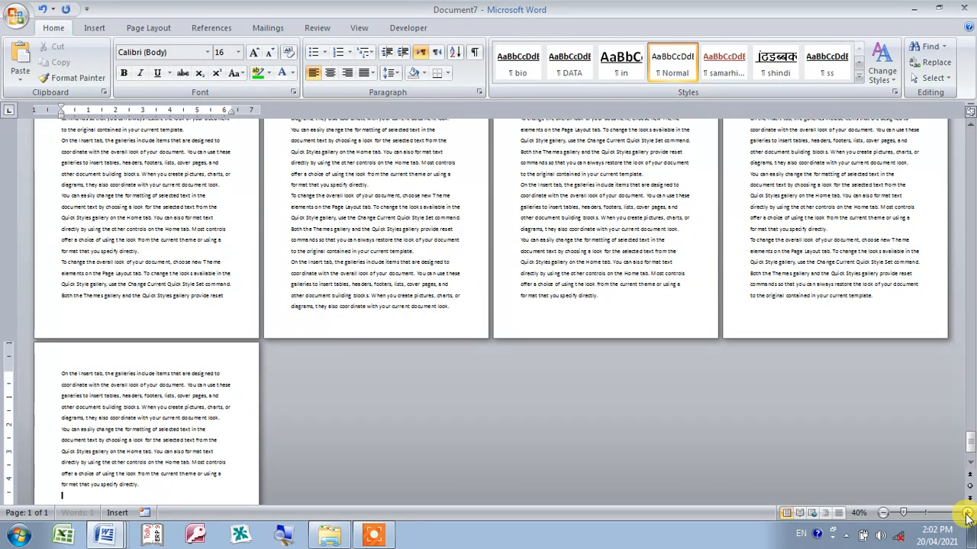
Examine the extent of the generated text in a 10% page overview and its content from the first page at 110%
left_click(883, 513)
left_click(883, 513)
left_click(883, 513)
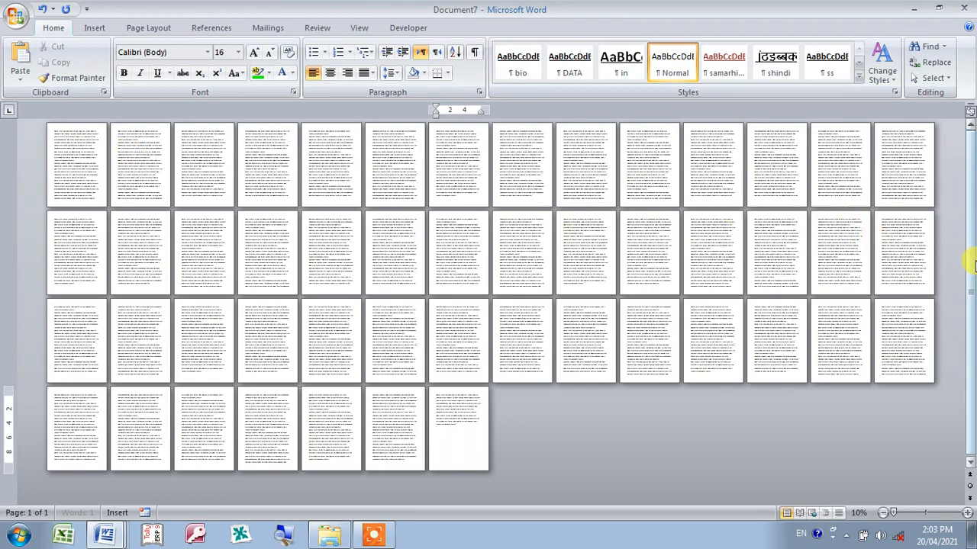
left_click(68, 143)
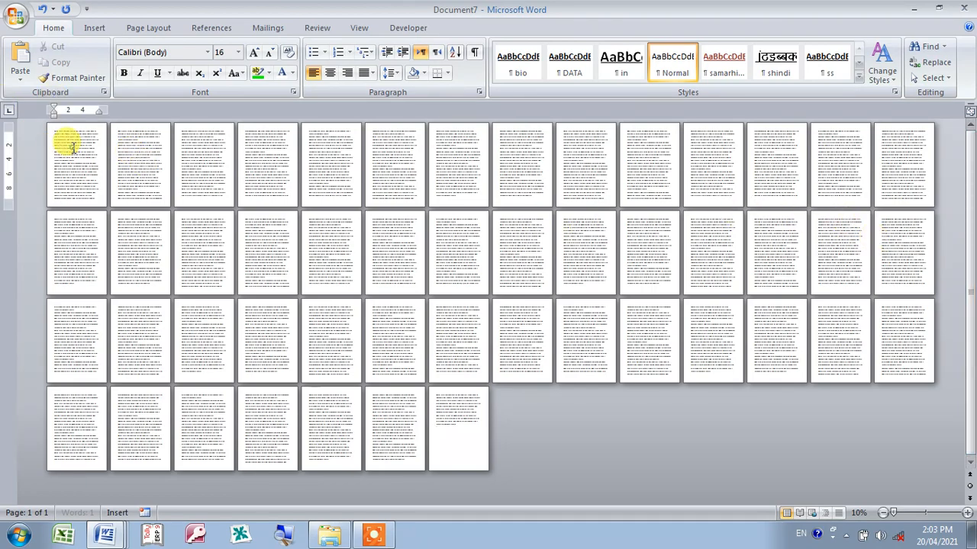
scroll(79, 170, "up", 8)
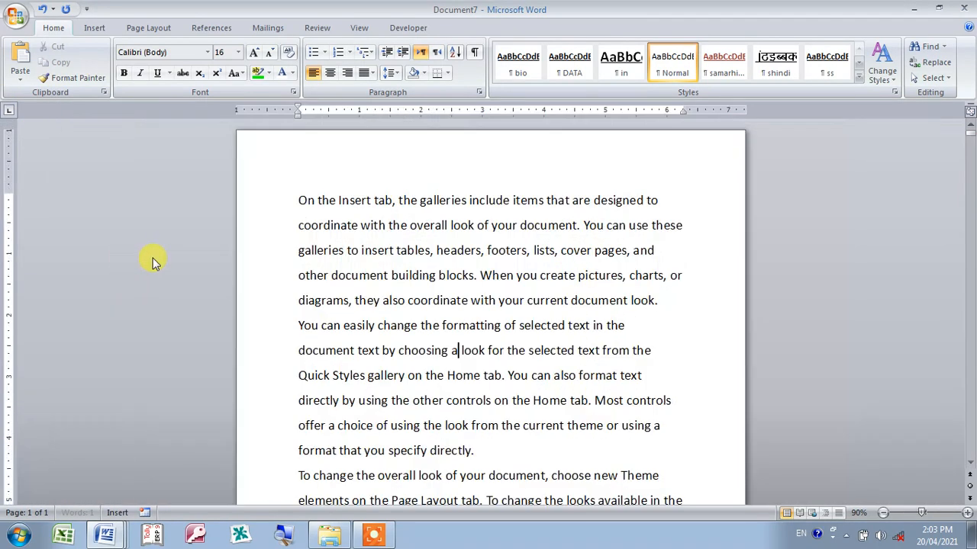
scroll(377, 279, "up", 2)
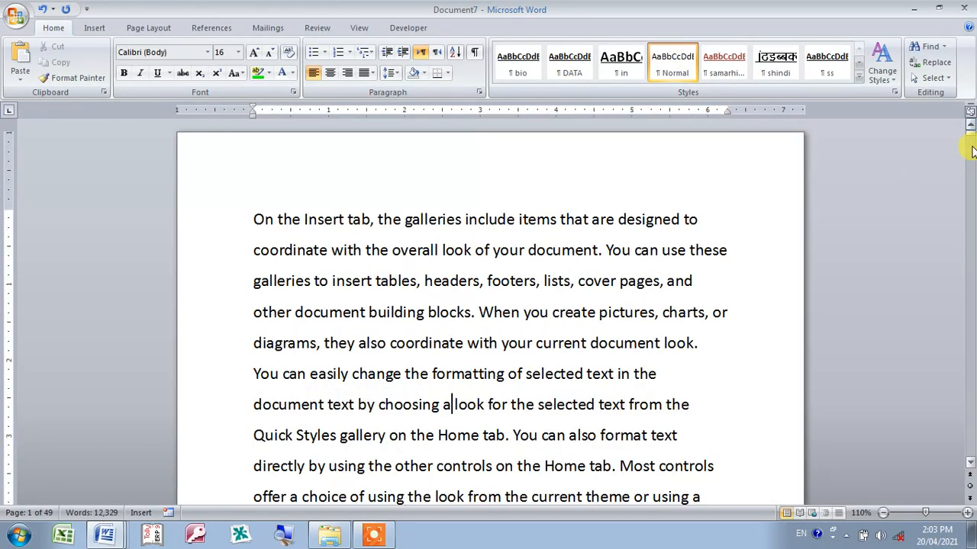
left_click(970, 463)
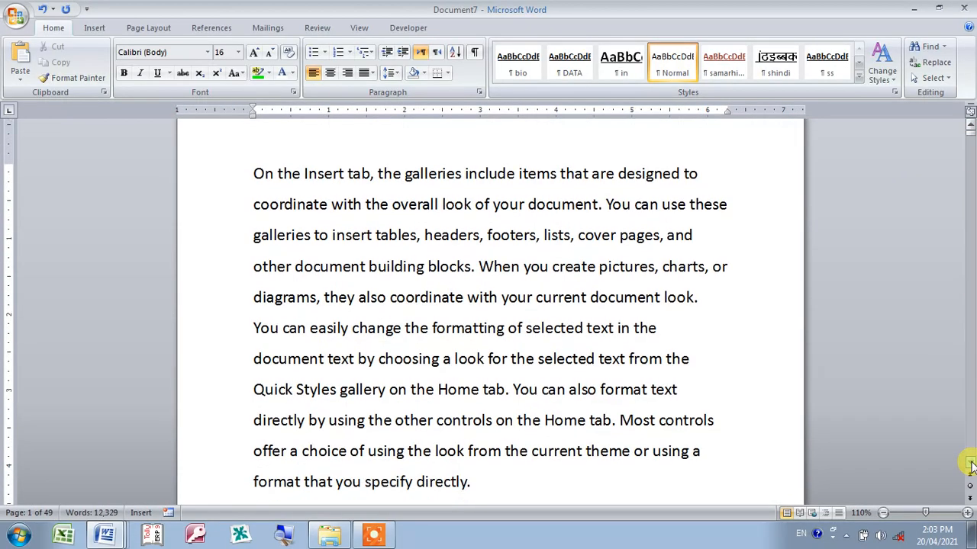
left_click(971, 451)
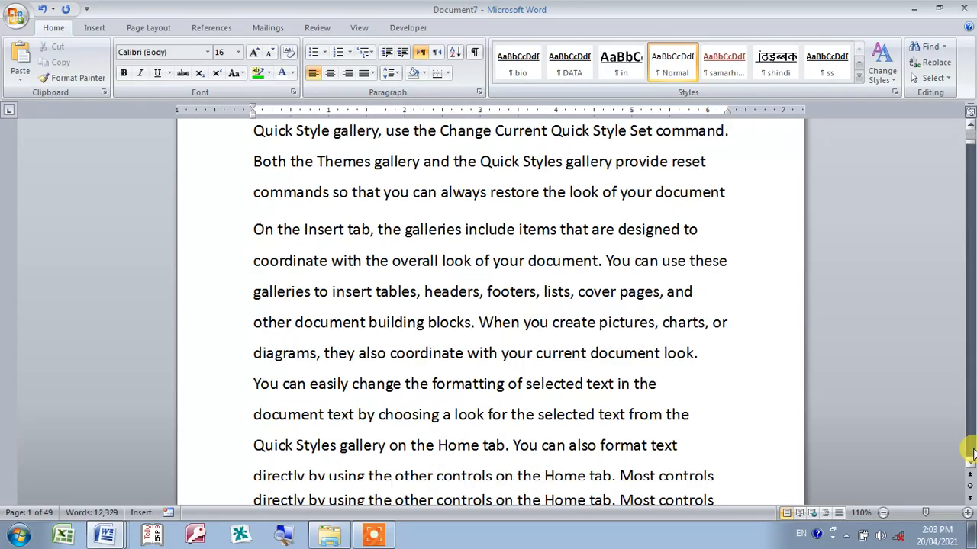